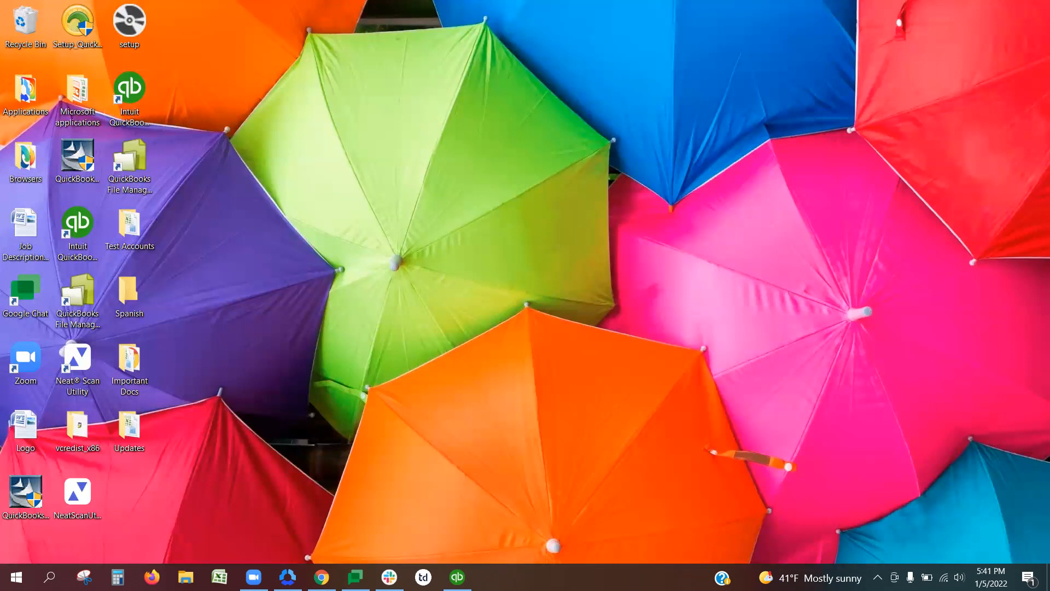
pyautogui.moveTo(458, 577)
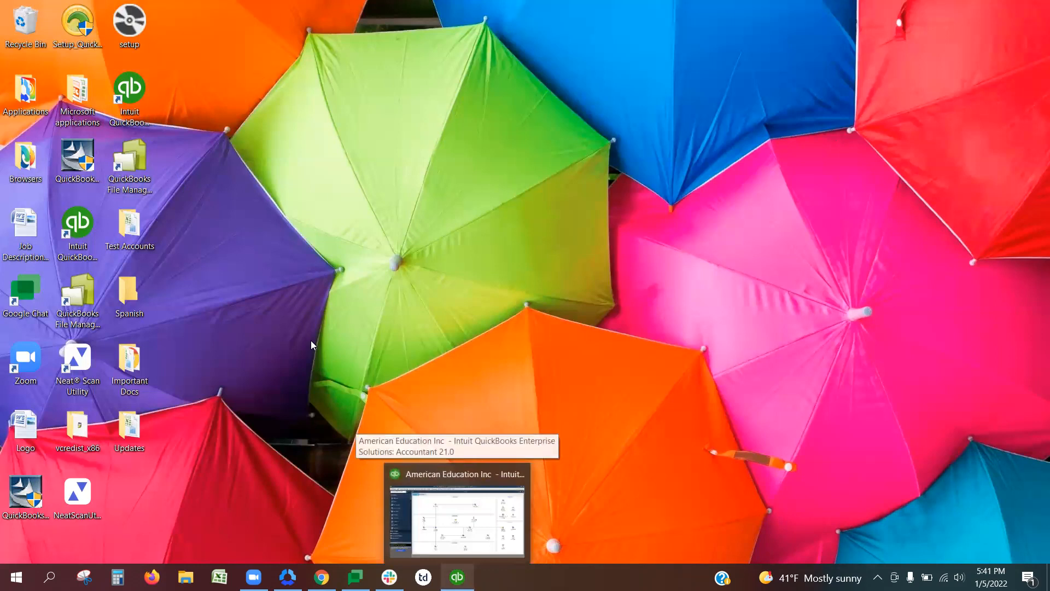
pyautogui.rightClick(127, 110)
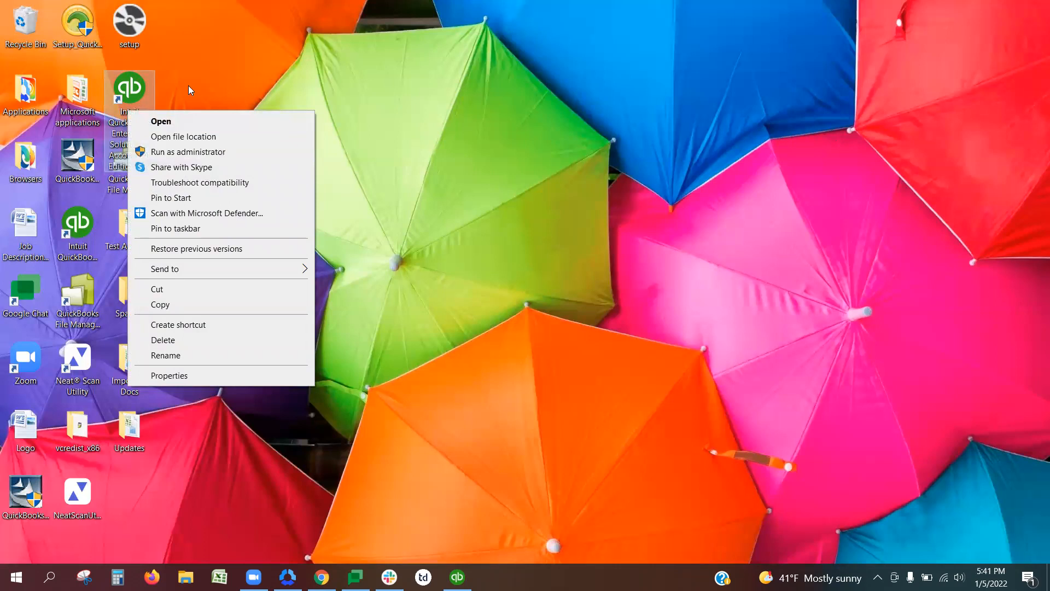
pyautogui.press('Escape')
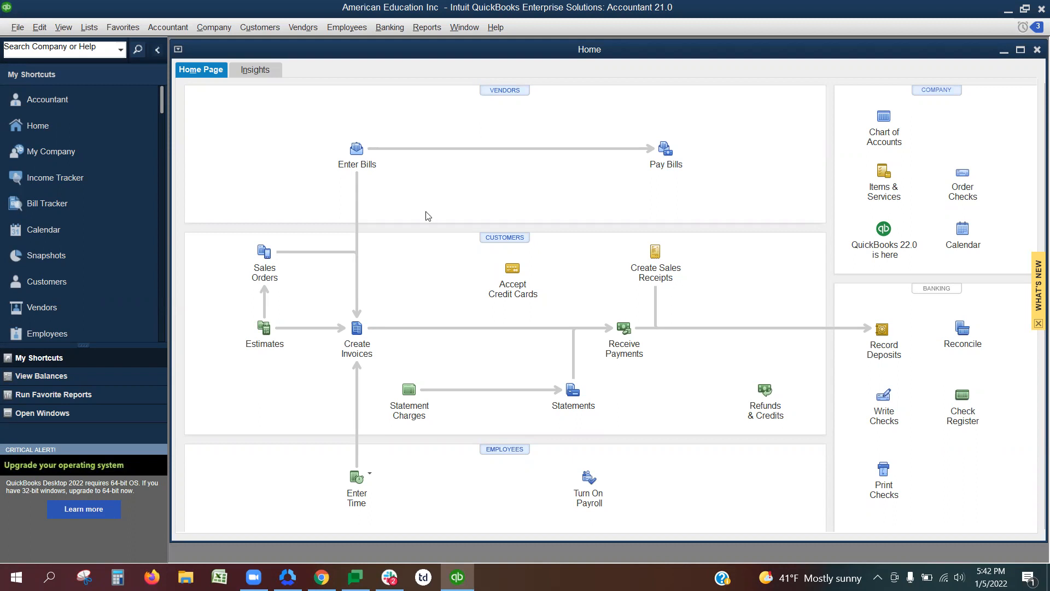
# Check the company-level preferences for Integrated Applications, including application access to the company file, and close them.
pyautogui.click(40, 28)
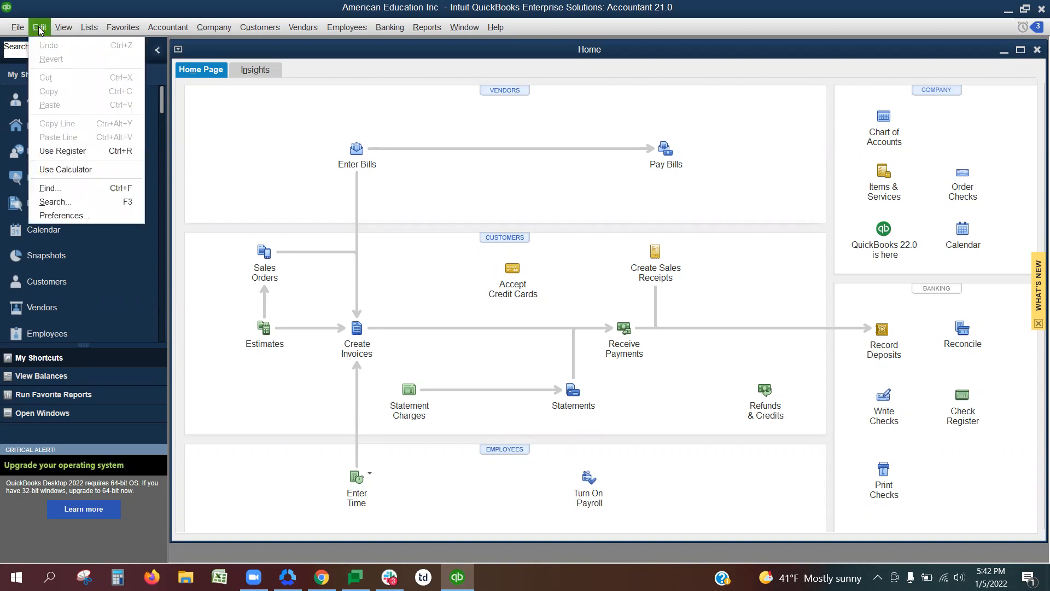
pyautogui.click(81, 215)
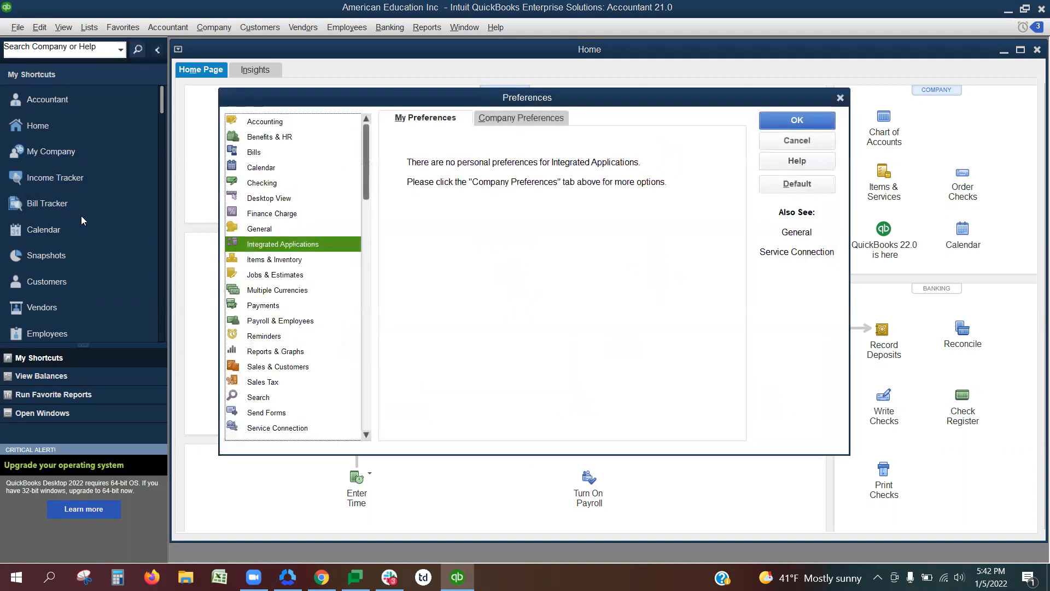
pyautogui.click(538, 119)
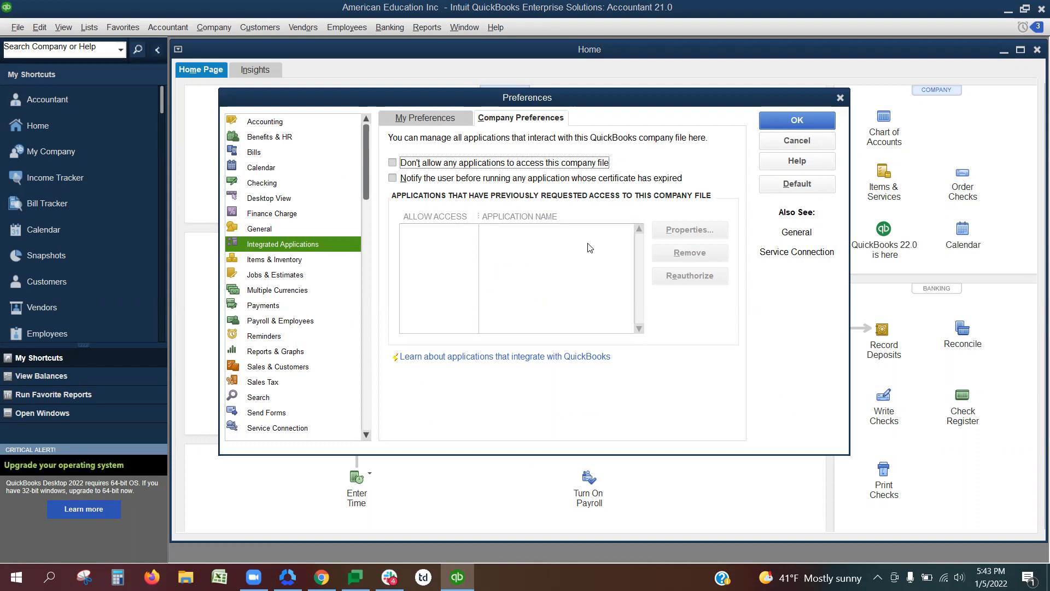
pyautogui.click(793, 123)
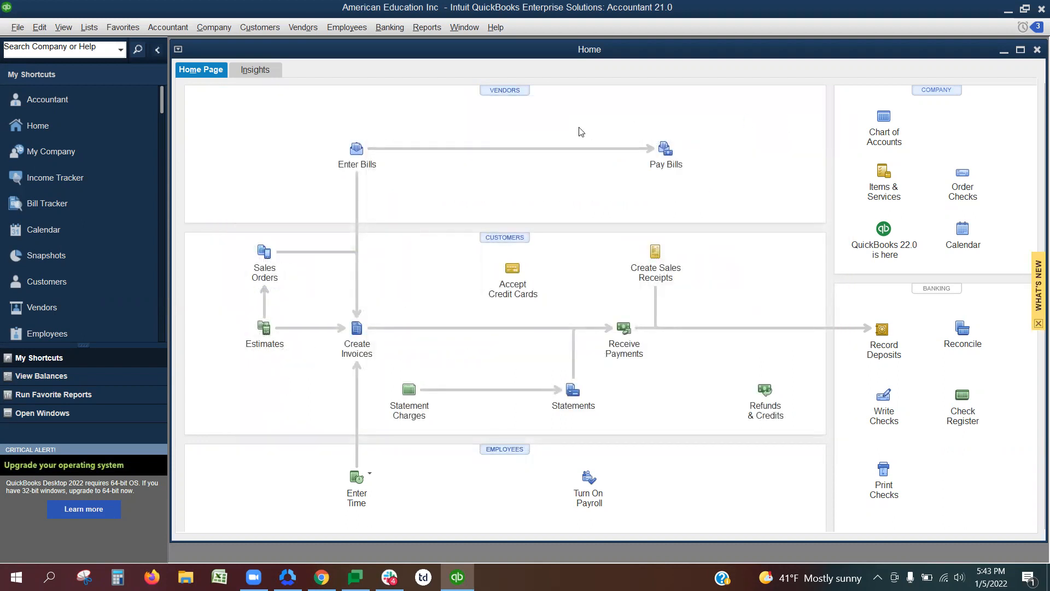
# Open the web apps management page and start the setup of the Tax1099 app by Zenwork.
pyautogui.click(18, 29)
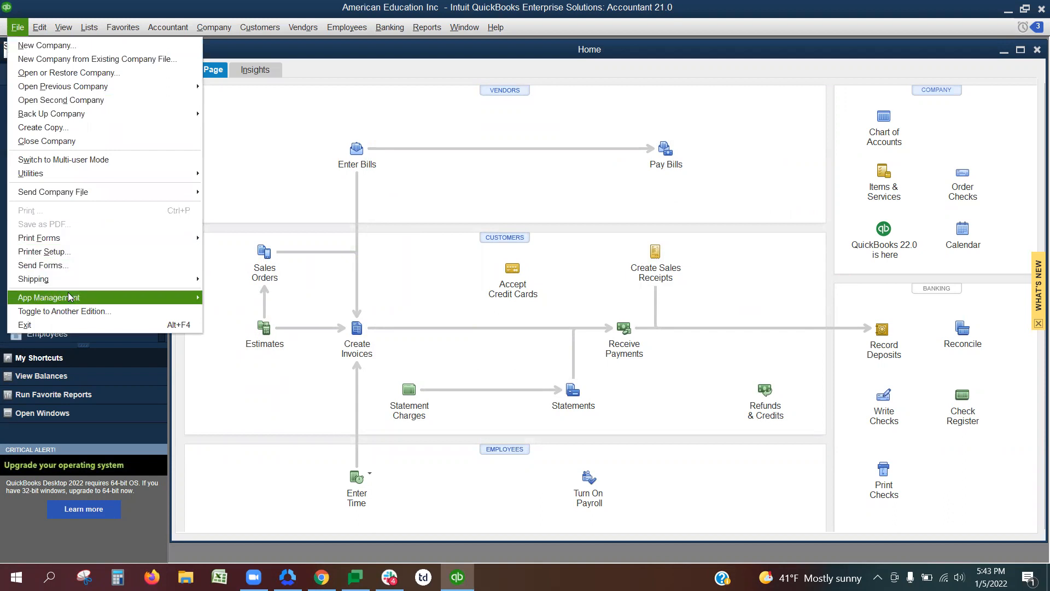
pyautogui.moveTo(176, 299)
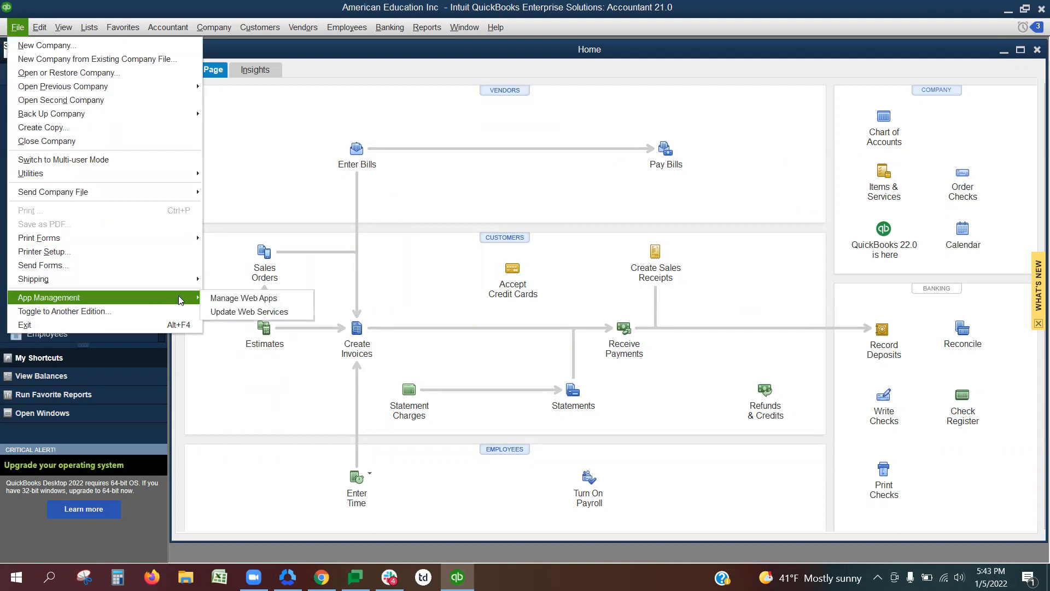
pyautogui.click(248, 304)
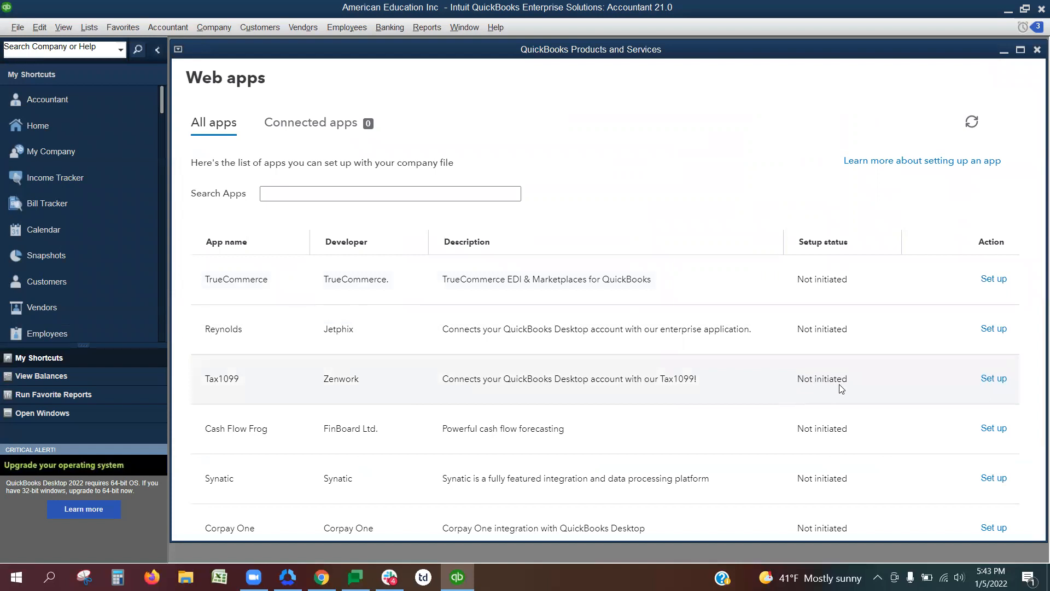
pyautogui.click(995, 380)
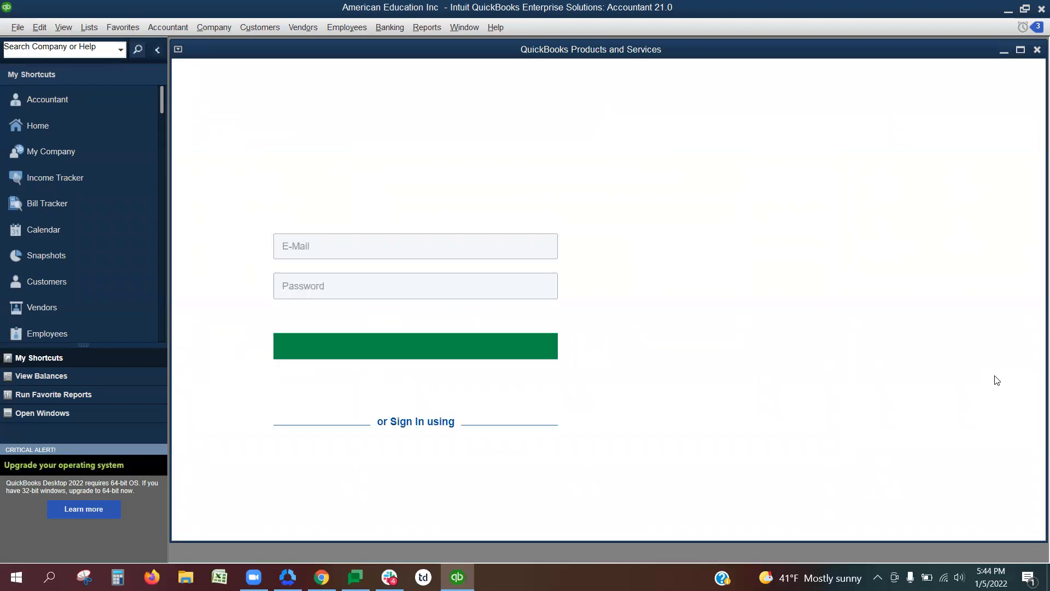
# Log in to the Tax1099 account with the account e-mail and password.
pyautogui.click(497, 328)
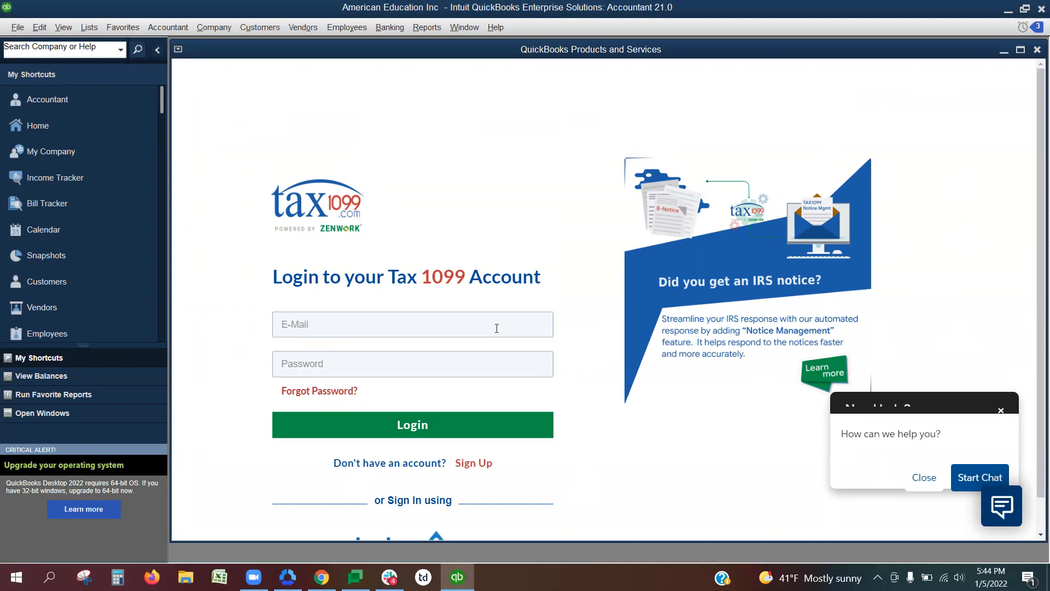
pyautogui.write('••••••••••')
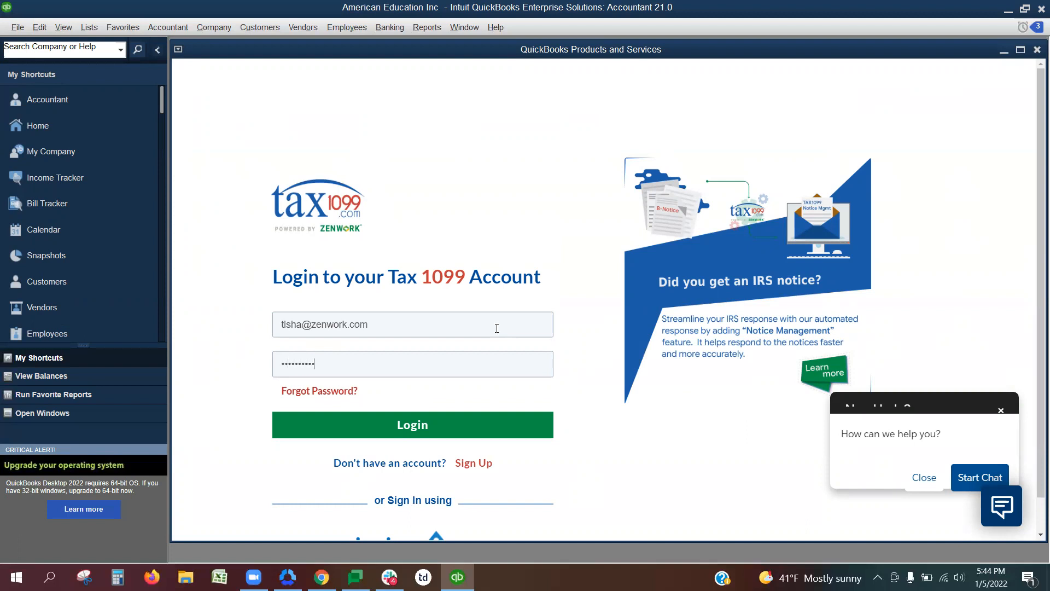
pyautogui.click(440, 422)
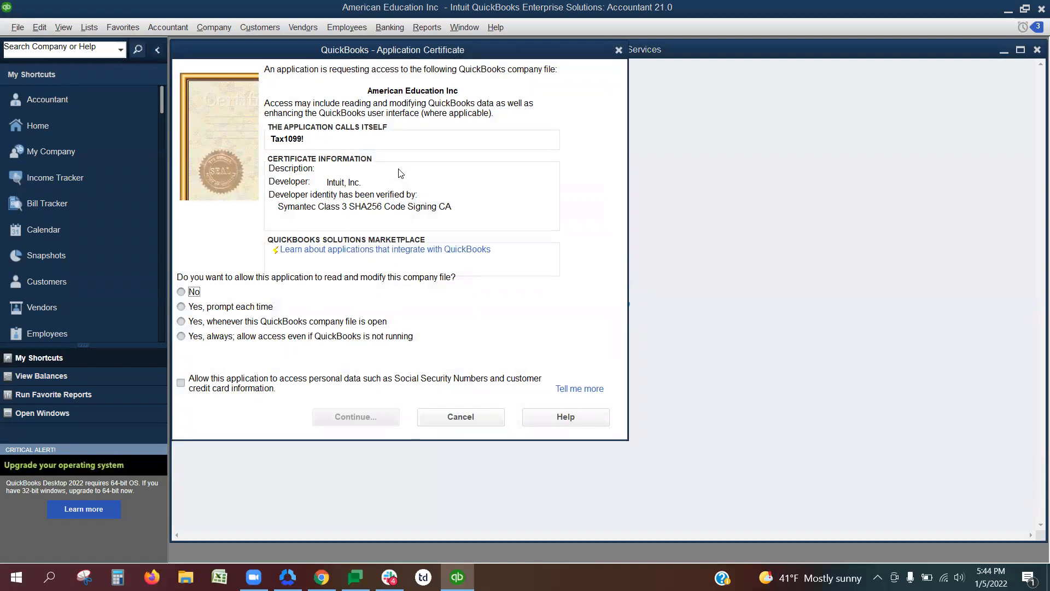
# Grant Tax1099 access whenever this QuickBooks company file is open, including personal data, and confirm the access rights.
pyautogui.click(181, 322)
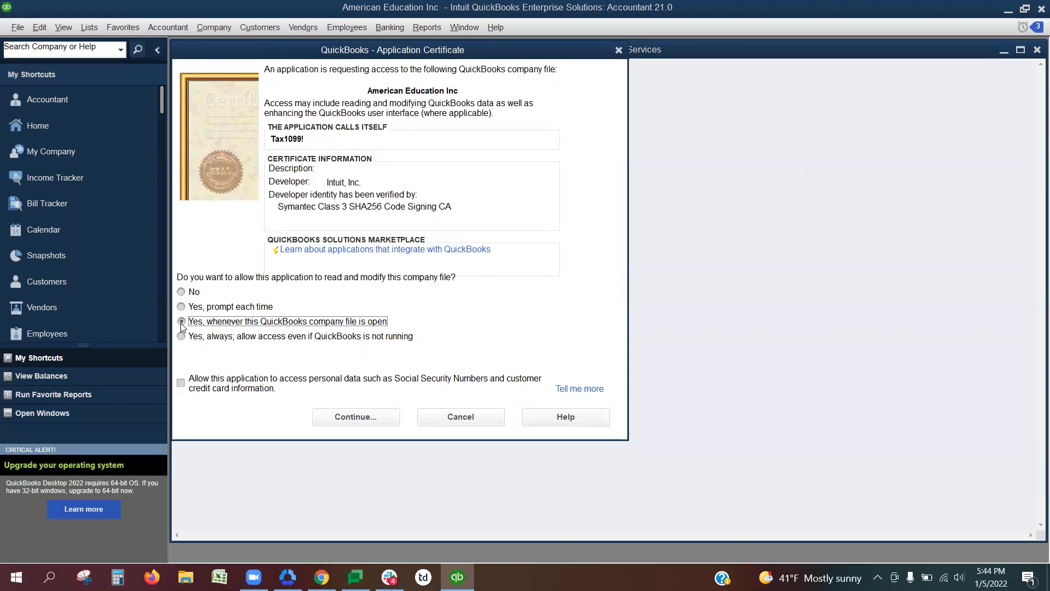
pyautogui.click(181, 382)
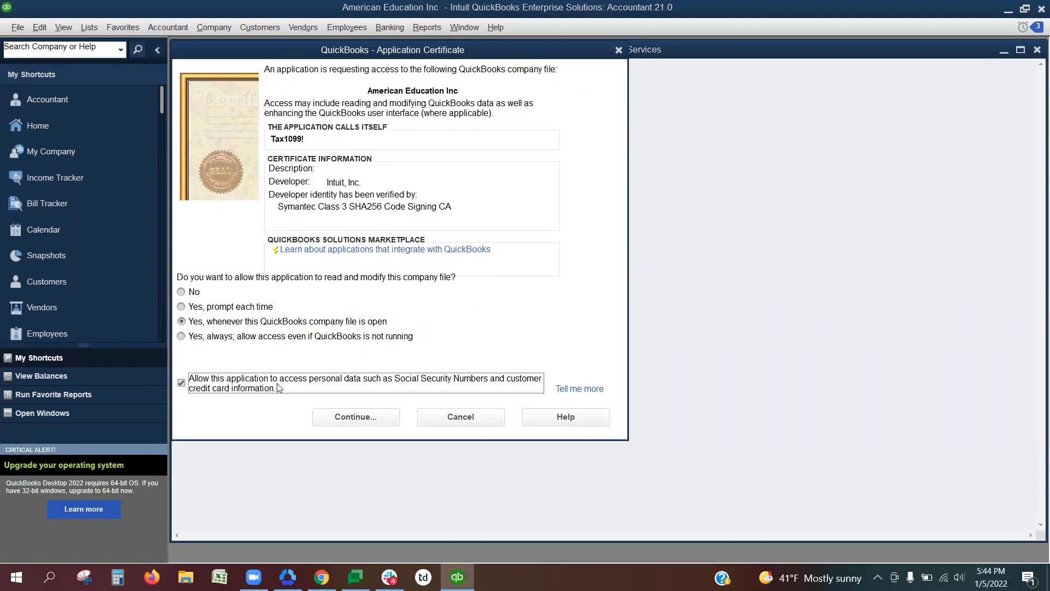
pyautogui.click(359, 416)
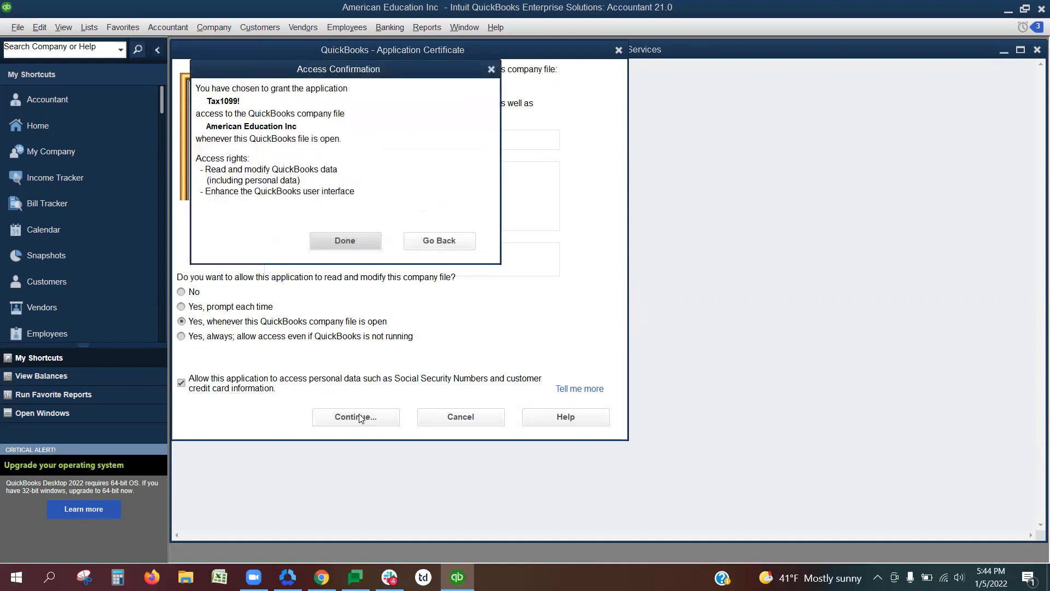
pyautogui.click(347, 244)
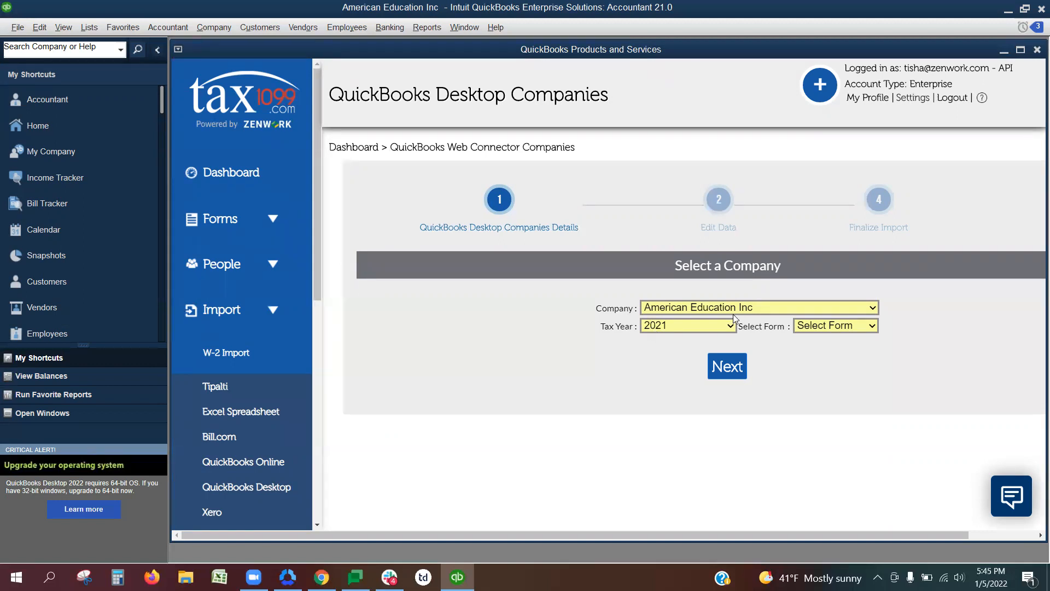
# Choose the MISC form for American Education Inc, tax year 2021, and continue to the bulk import.
pyautogui.click(830, 328)
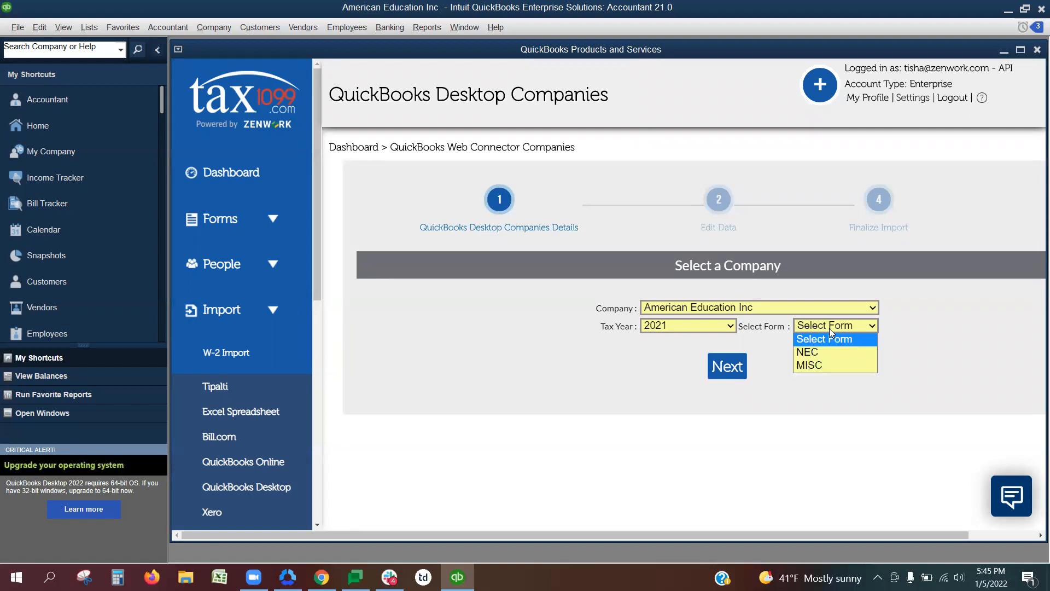
pyautogui.click(841, 368)
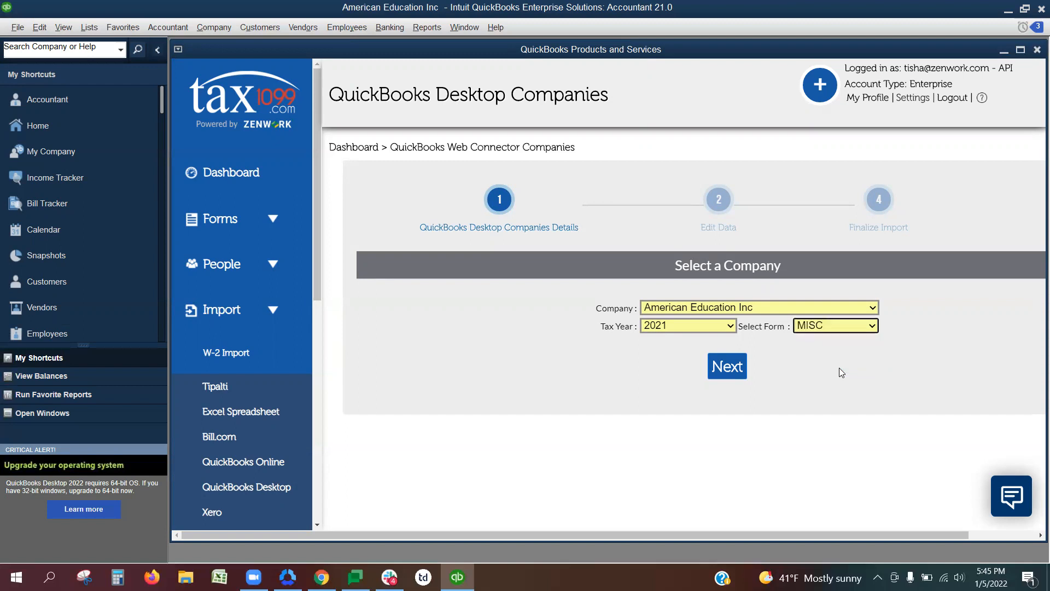
pyautogui.click(728, 365)
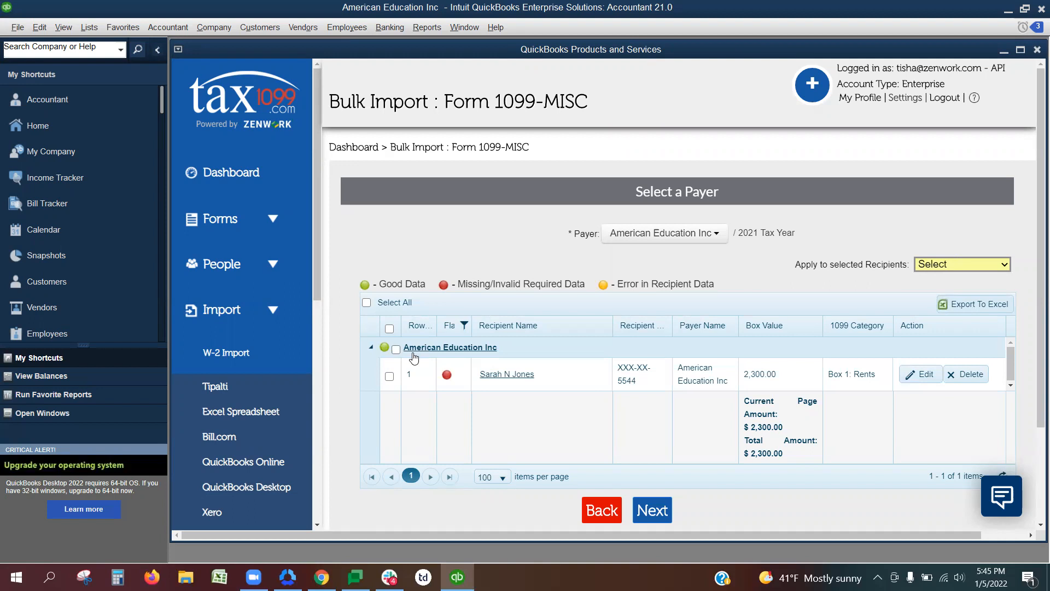
# Open the flagged recipient's details, fill in the required client recipient ID and update the record.
pyautogui.click(493, 374)
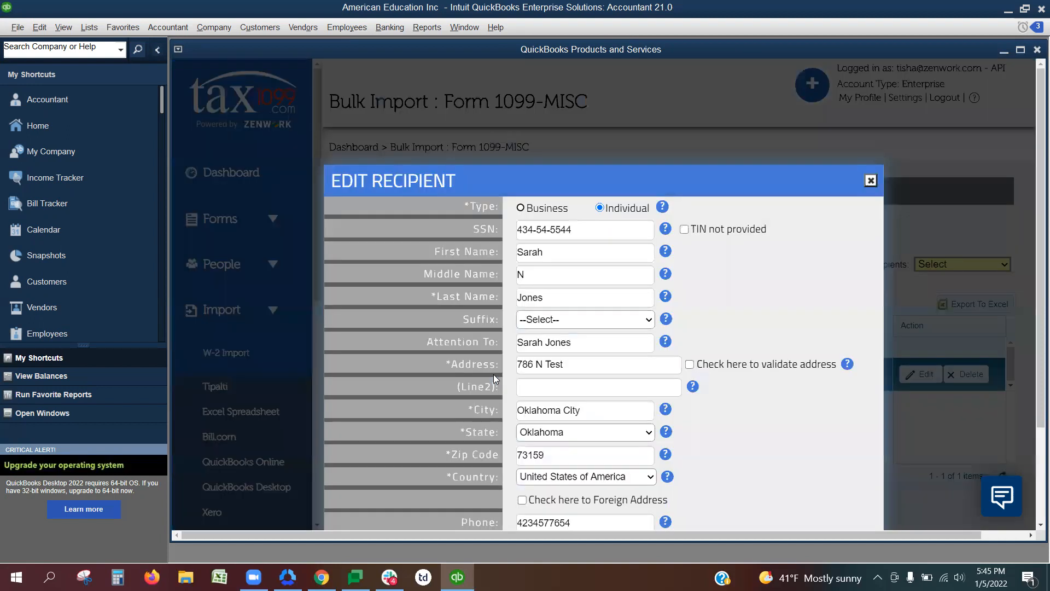
pyautogui.moveTo(1035, 165); pyautogui.dragTo(1032, 225)
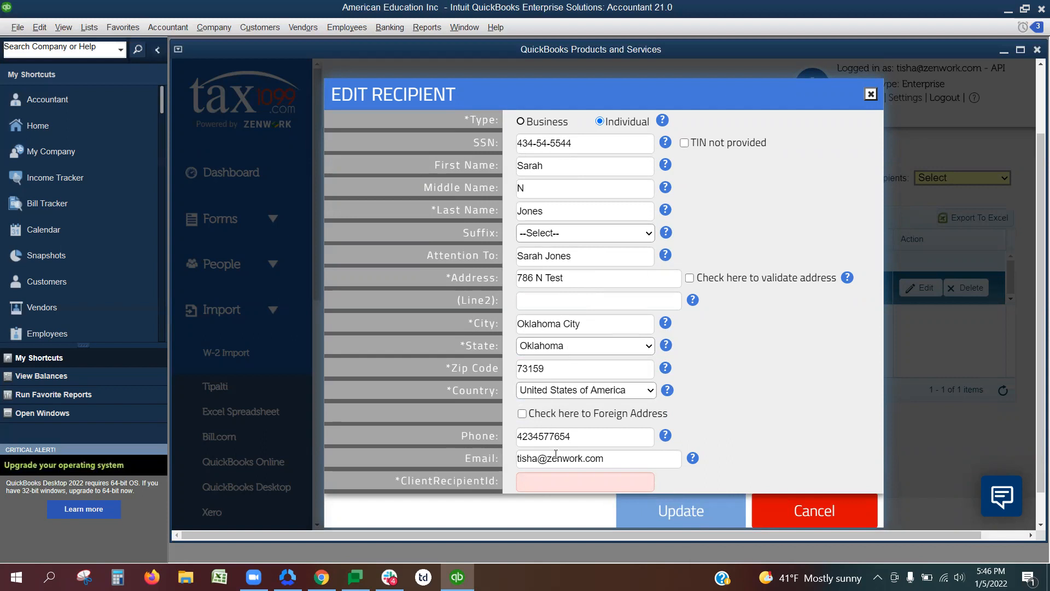
pyautogui.click(540, 484)
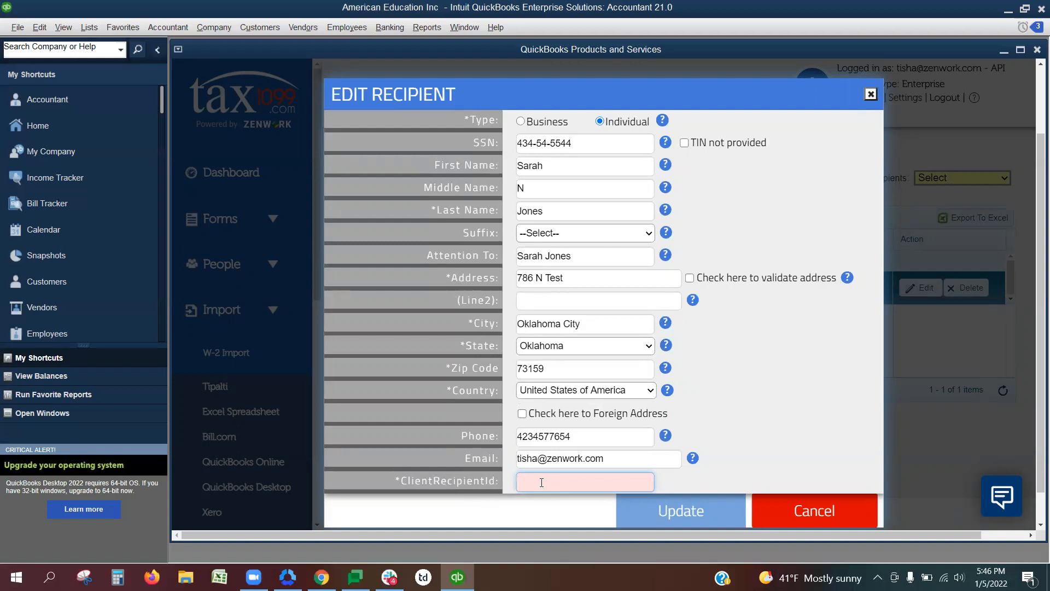
pyautogui.click(726, 408)
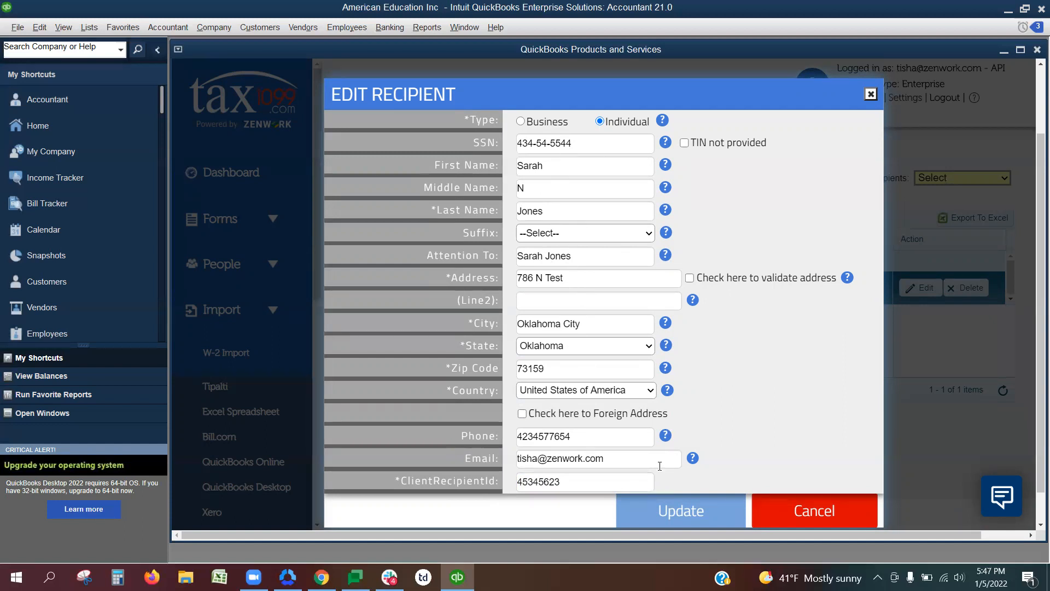
pyautogui.click(677, 514)
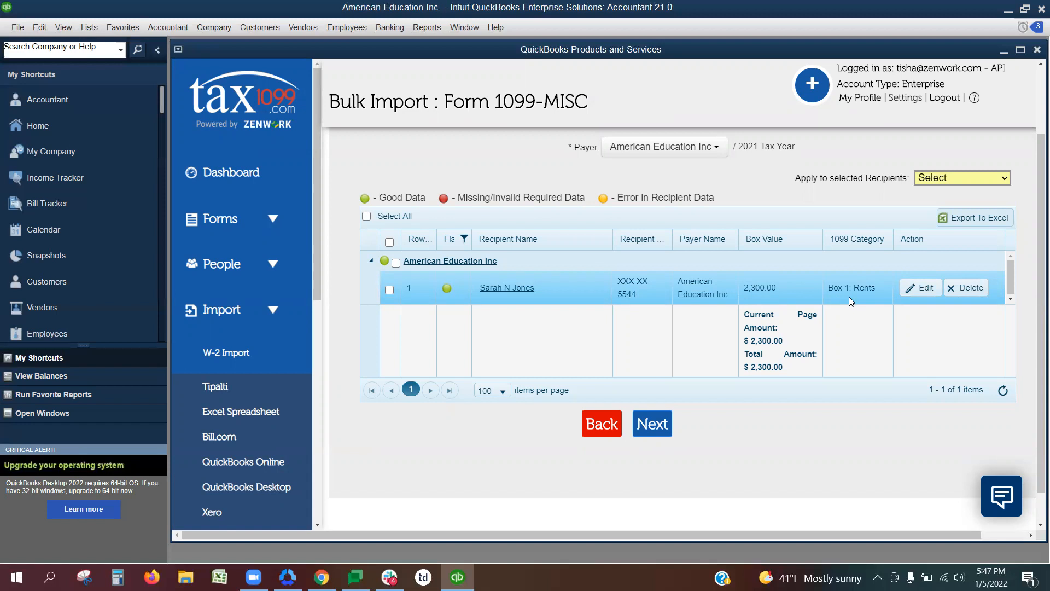
# Edit the recipient's row, choose Box 1: Rents as the 1099 category and update the row.
pyautogui.click(924, 290)
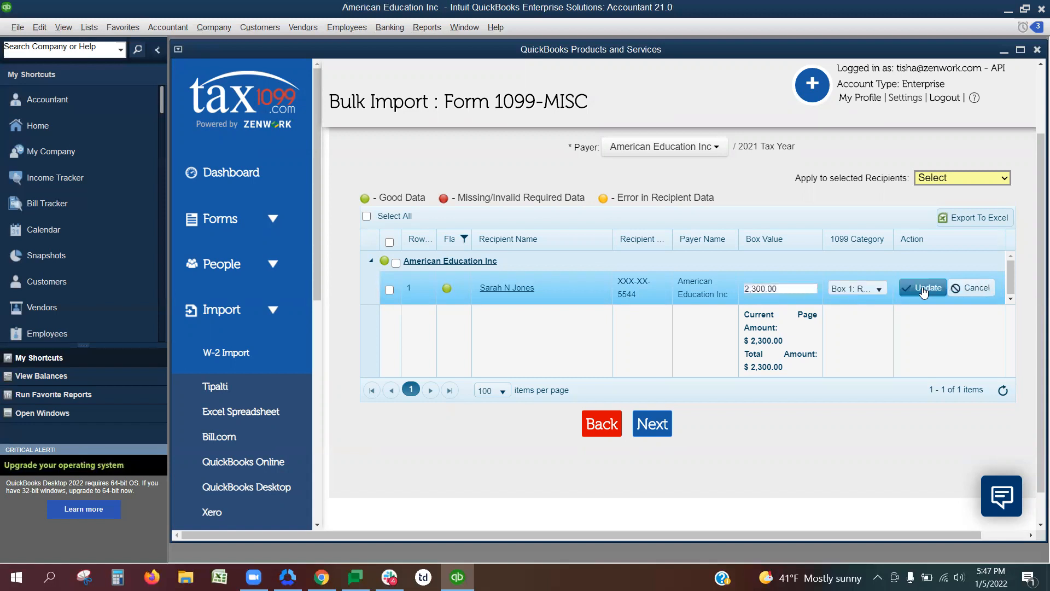
pyautogui.click(869, 290)
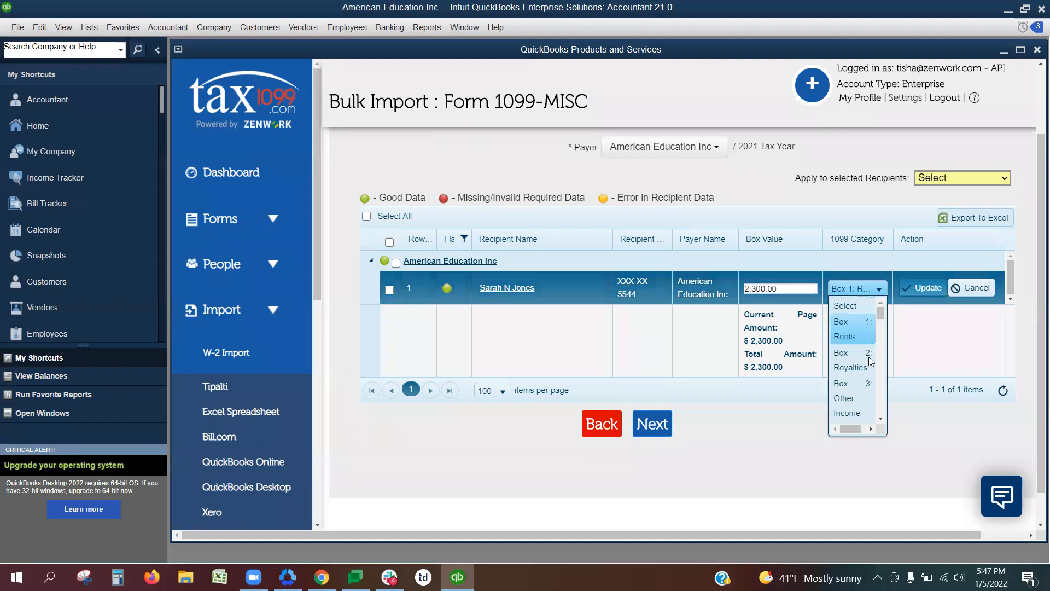
pyautogui.click(865, 329)
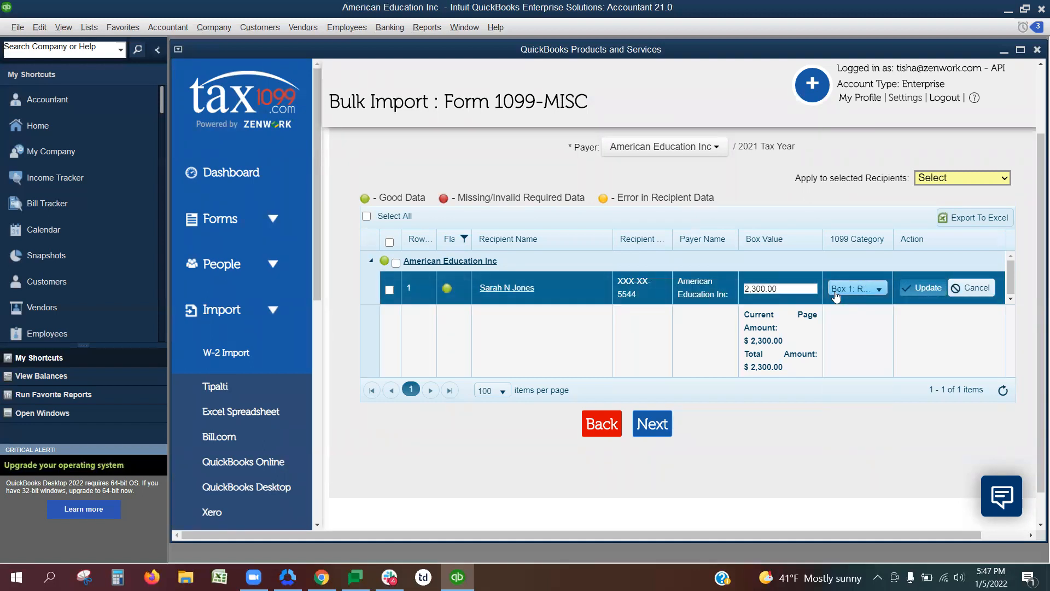
pyautogui.click(799, 285)
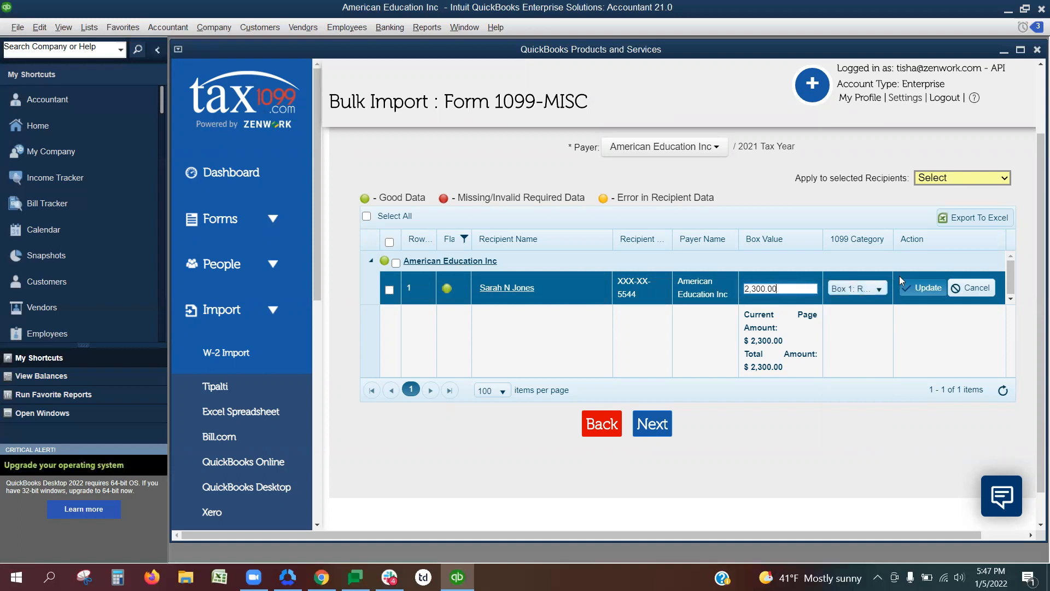
pyautogui.click(913, 288)
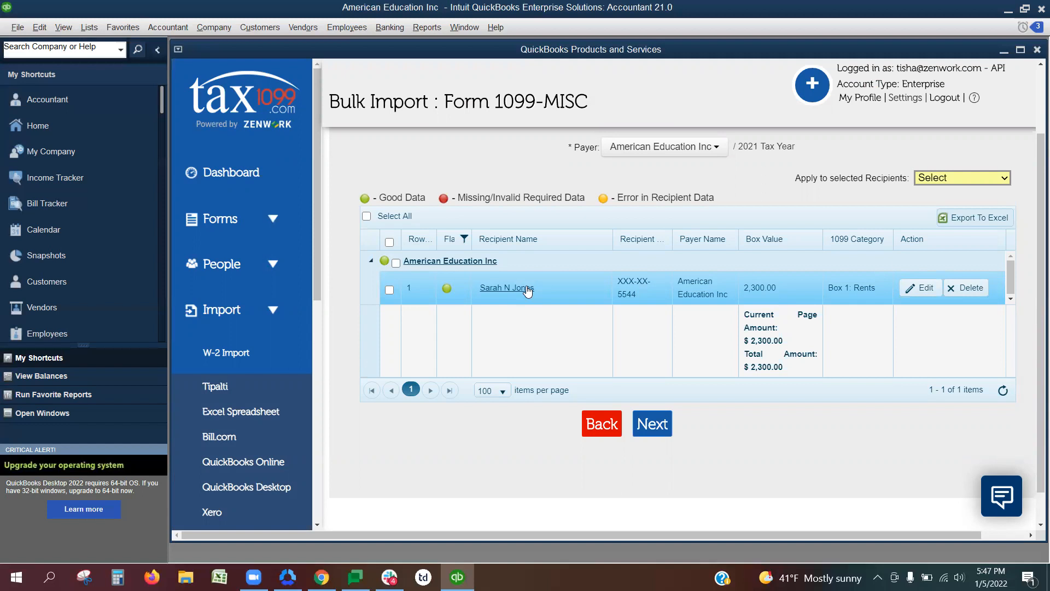
# Try the flag filter with the red missing/invalid data option and clear the filter.
pyautogui.click(465, 240)
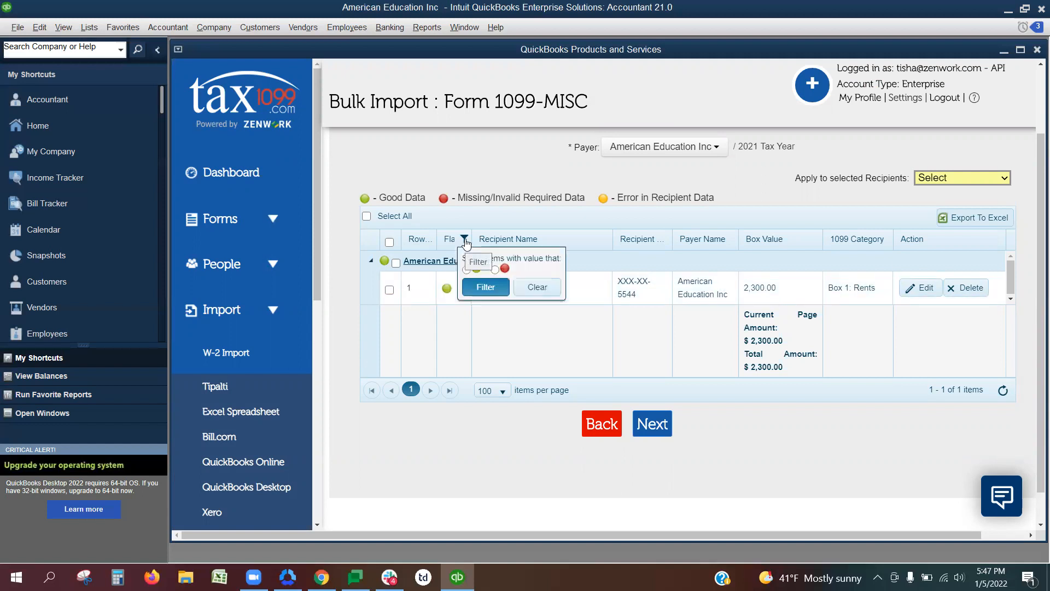
pyautogui.click(495, 270)
pyautogui.click(538, 290)
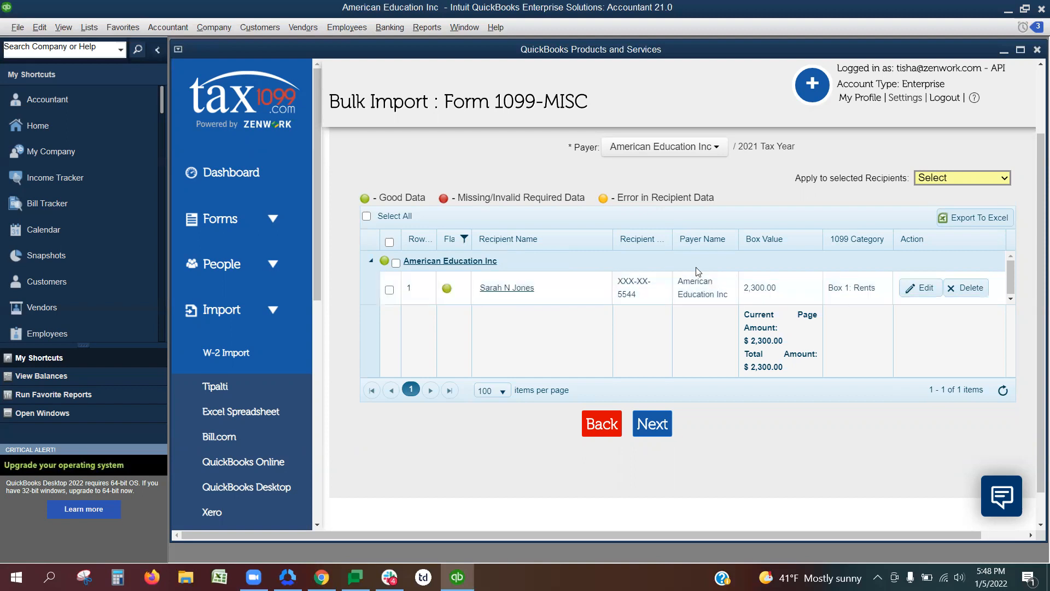
# Select all recipients, submit the 1099-MISC import and dismiss the upload message.
pyautogui.click(365, 217)
pyautogui.click(652, 424)
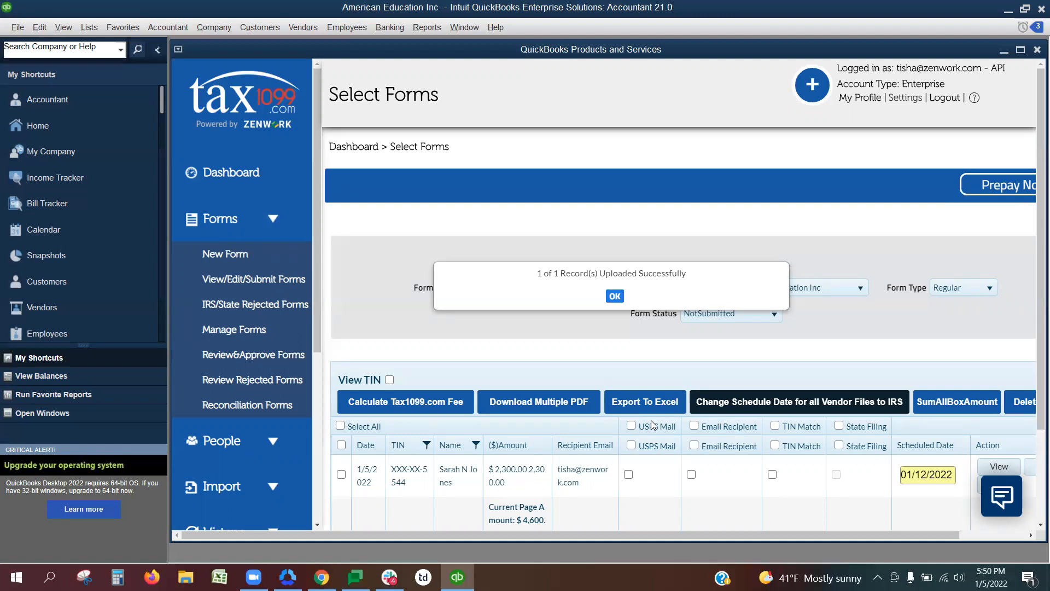
pyautogui.click(615, 297)
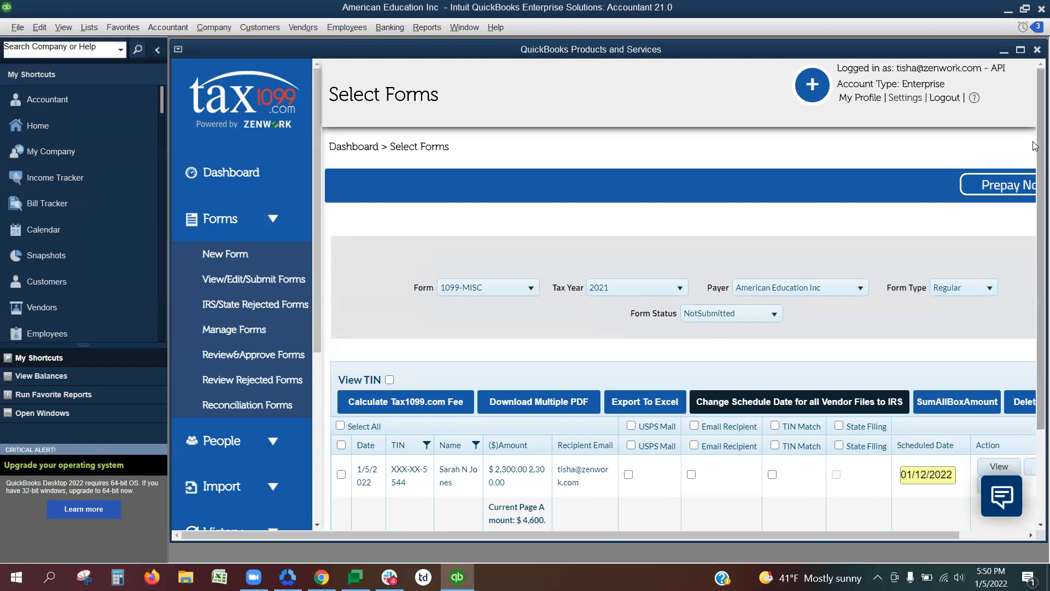
# Review the not-submitted 2021 1099-MISC forms for American Education Inc and select all of them.
pyautogui.scroll(-2, 1035, 146)
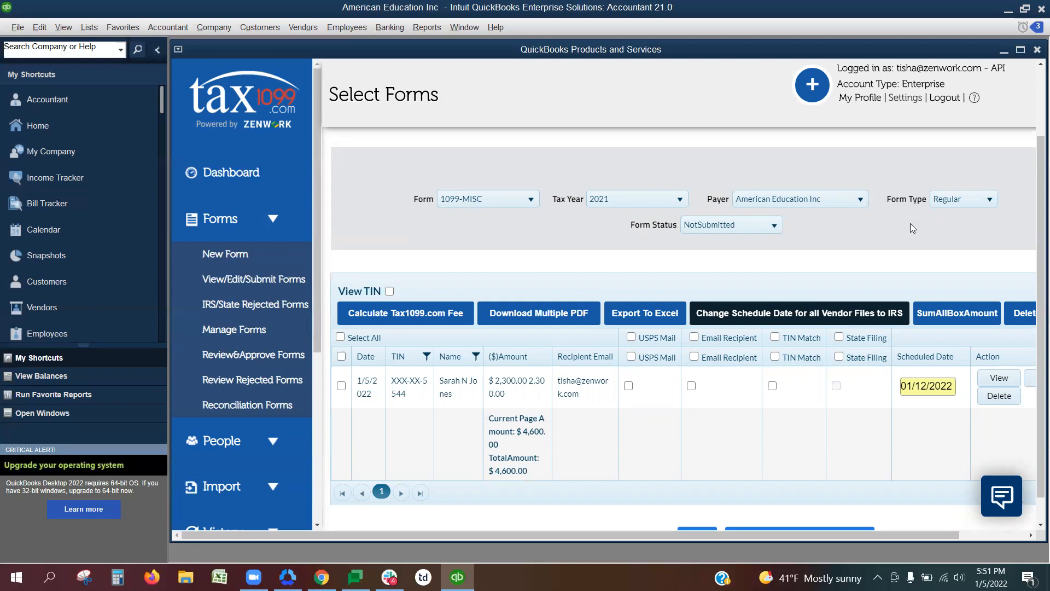
pyautogui.moveTo(761, 533); pyautogui.dragTo(825, 530)
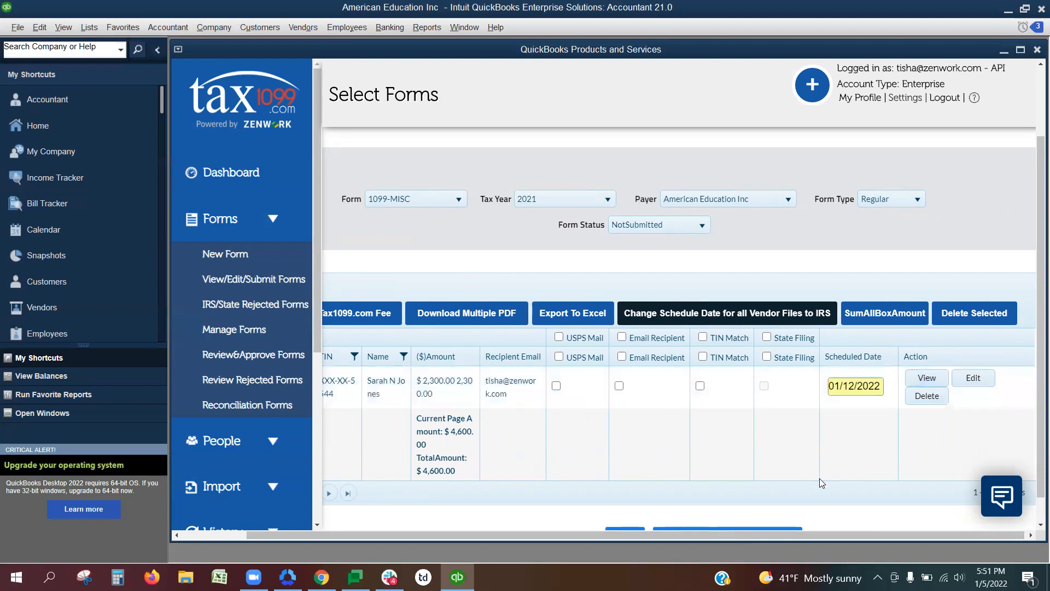
pyautogui.moveTo(597, 538); pyautogui.dragTo(480, 560)
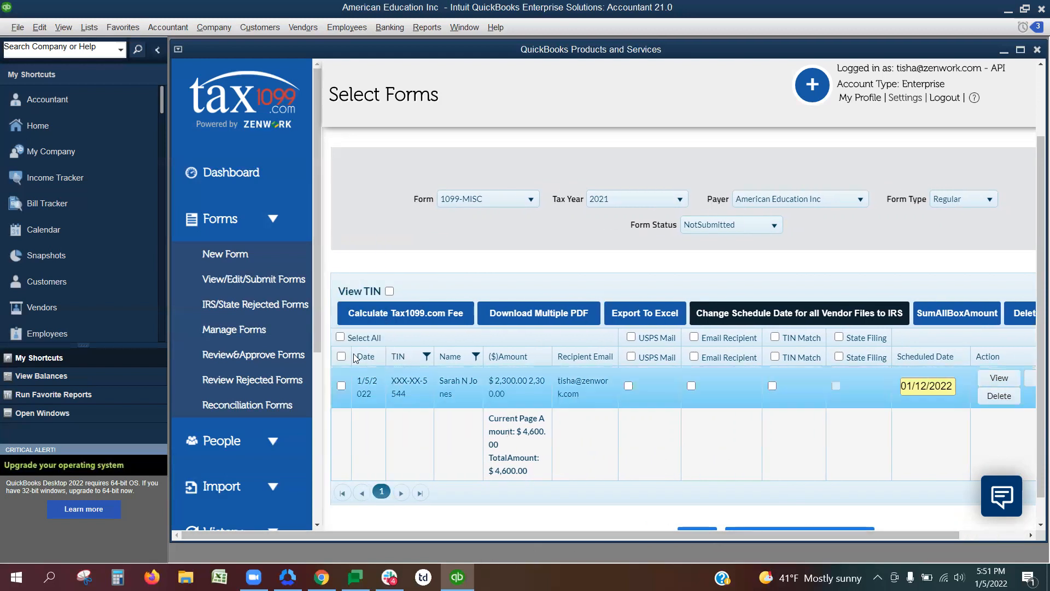
pyautogui.click(340, 337)
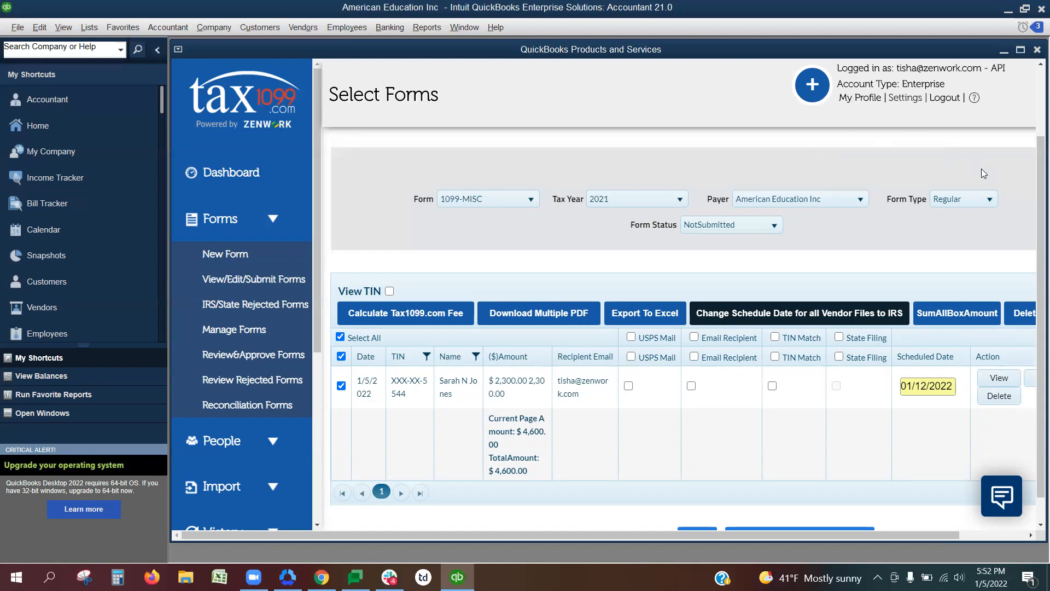
pyautogui.scroll(-1, 1033, 169)
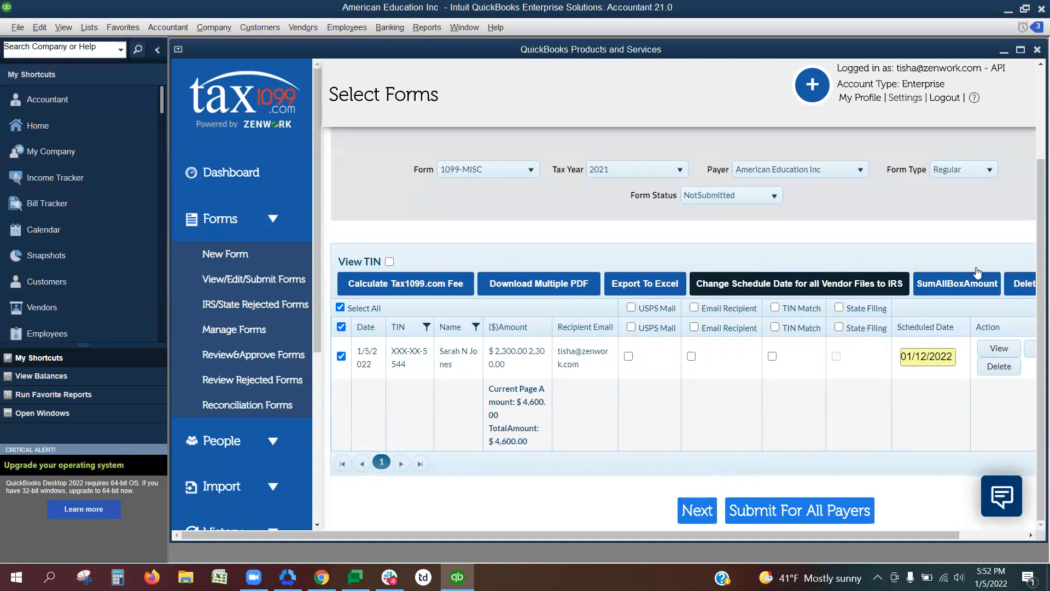
# Log out of the Tax1099 account and close the QuickBooks Products and Services window.
pyautogui.click(944, 102)
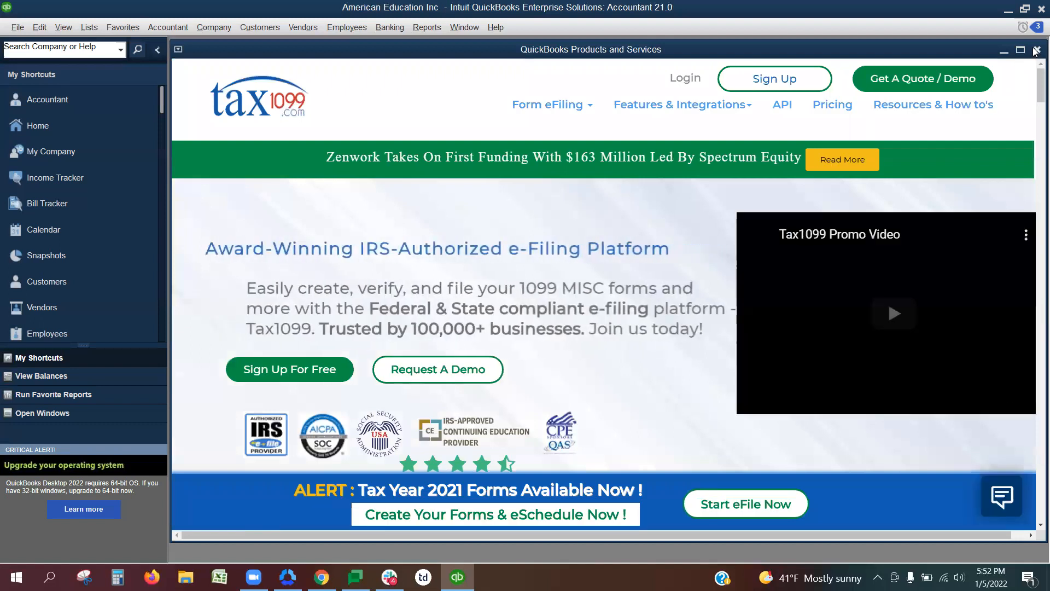
pyautogui.click(1038, 50)
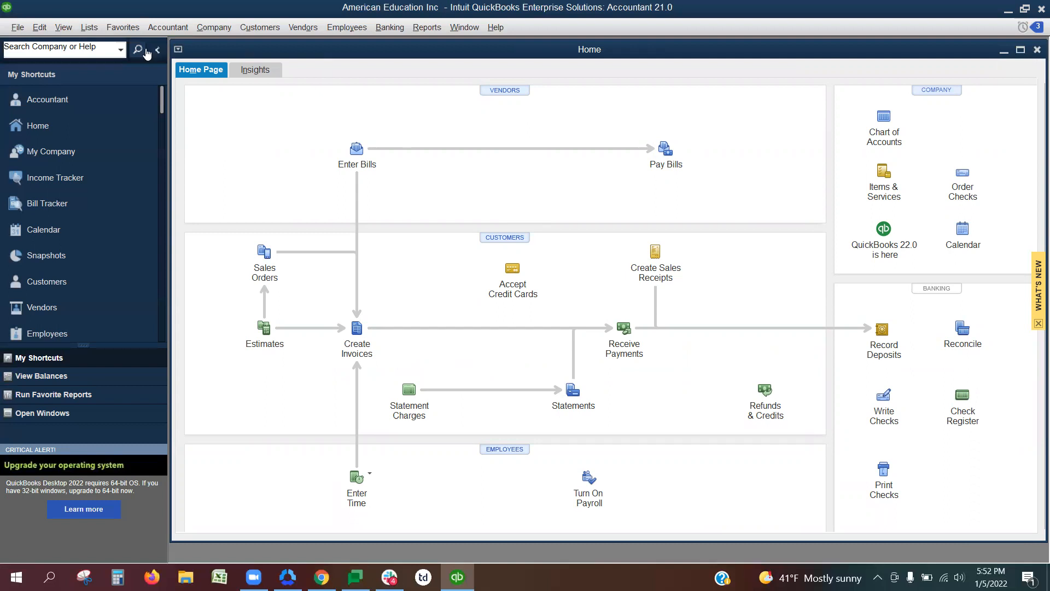
# Remove Tax1099 from the applications with access to the company file in the Integrated Applications company preferences and save the change.
pyautogui.click(38, 30)
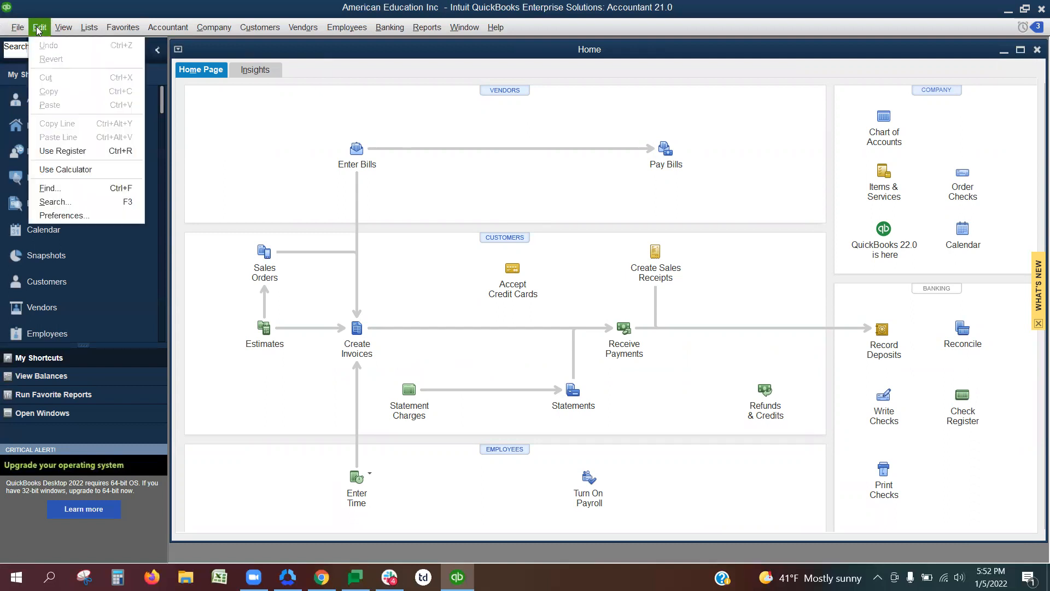
pyautogui.click(55, 213)
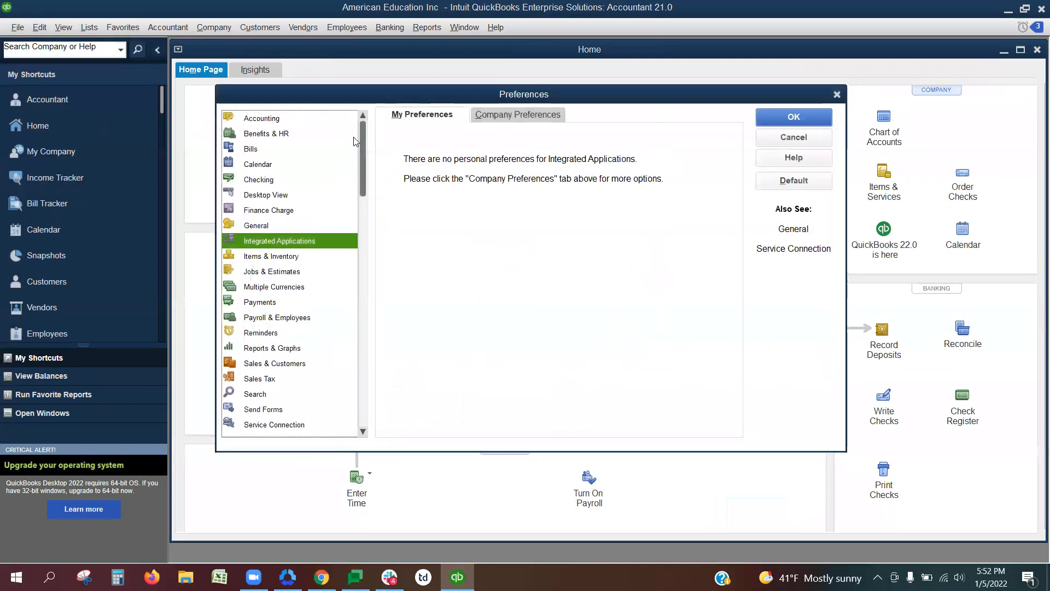
pyautogui.click(513, 113)
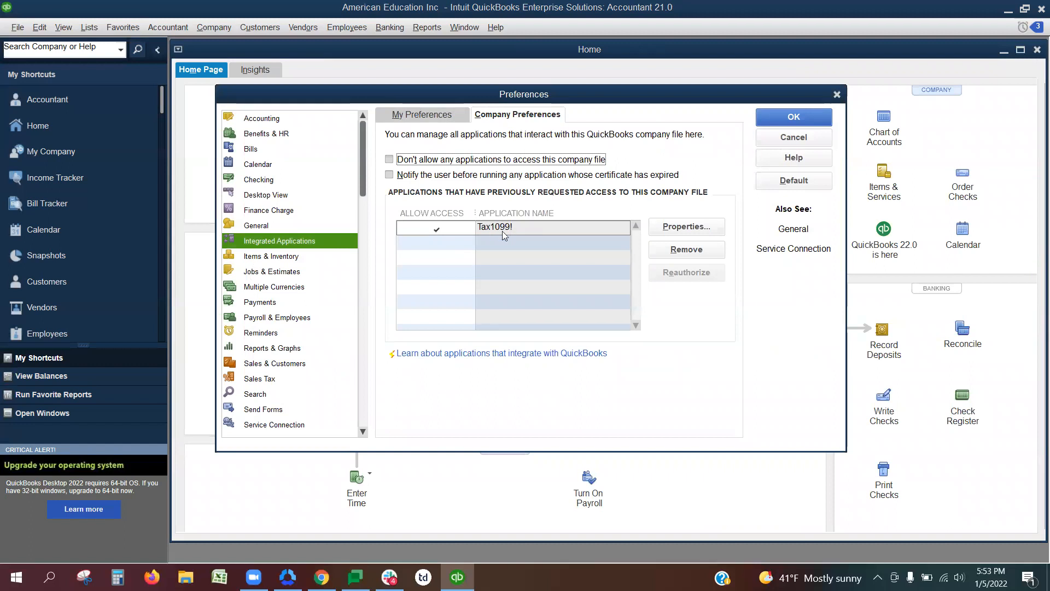
pyautogui.click(677, 251)
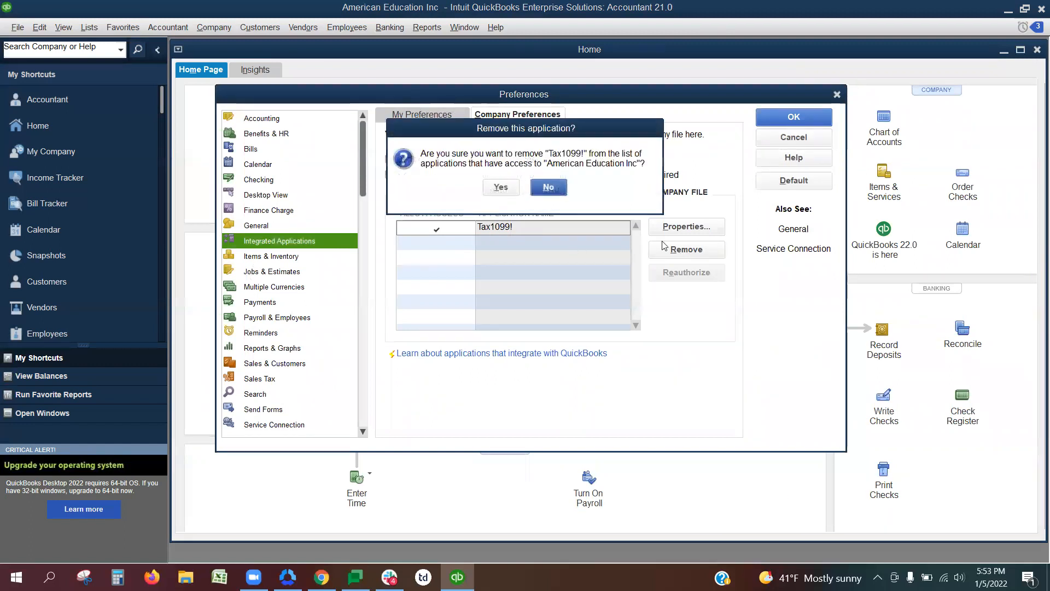
pyautogui.click(506, 190)
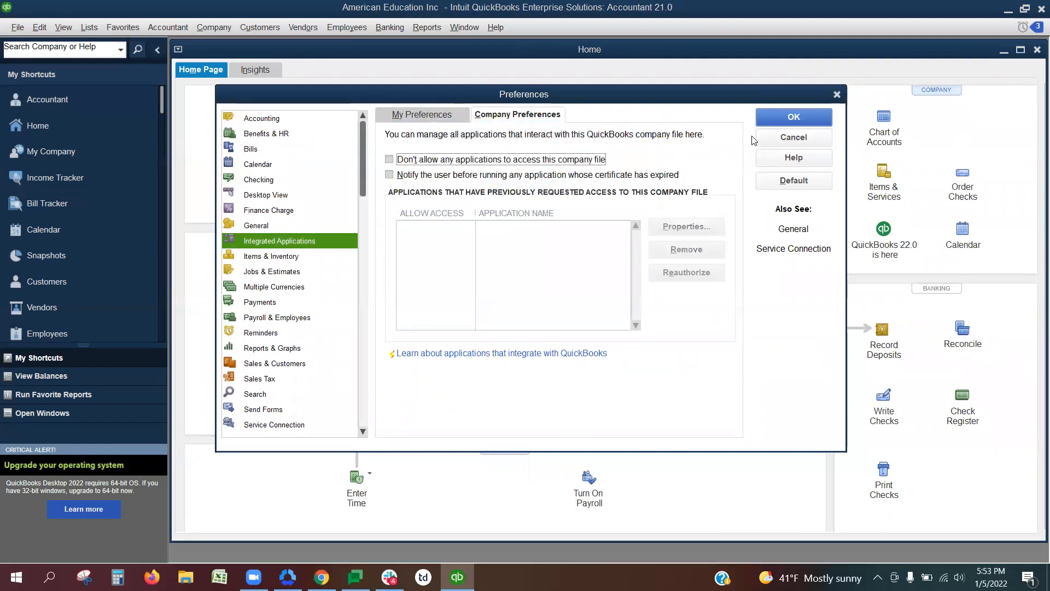
pyautogui.click(776, 120)
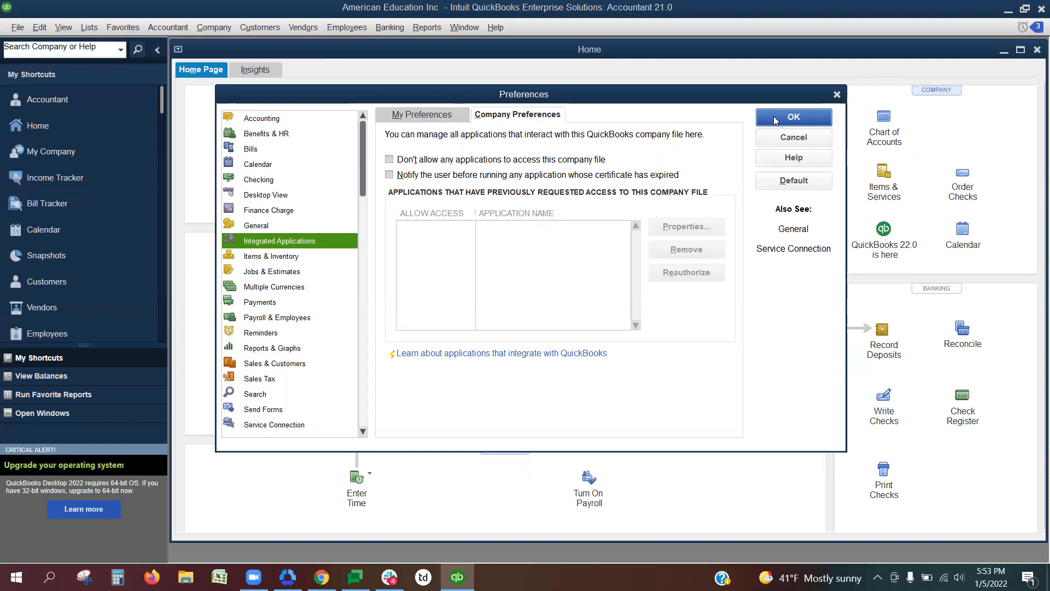
pyautogui.click(775, 120)
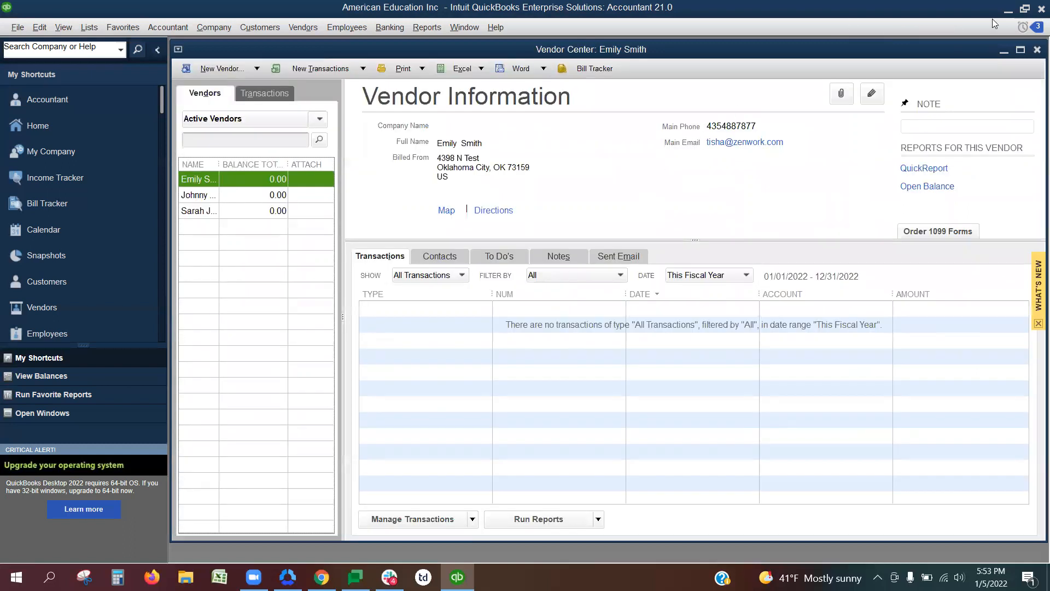
# Minimize QuickBooks to return to the desktop.
pyautogui.click(1007, 9)
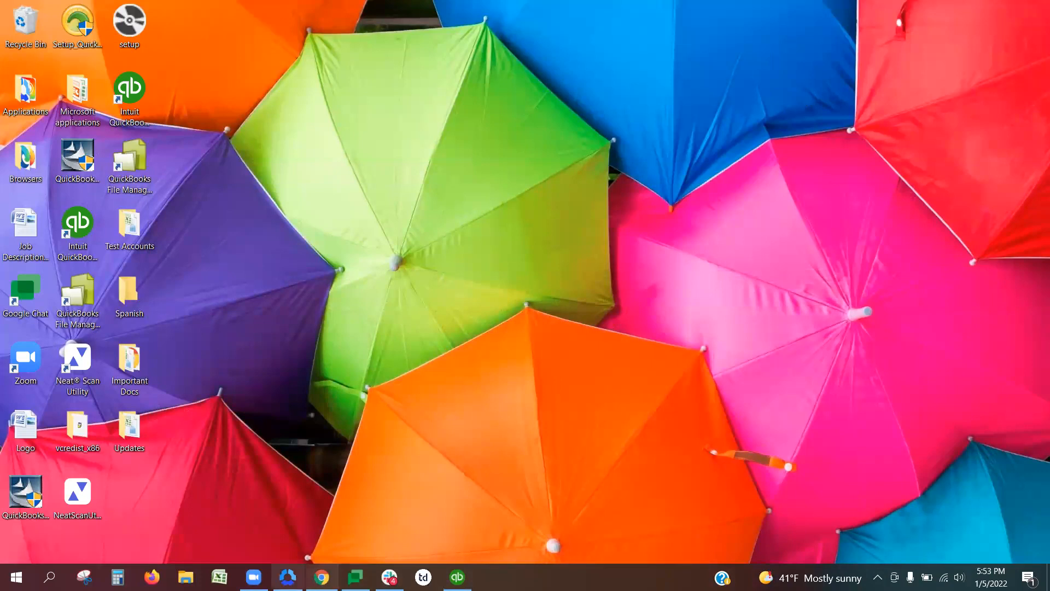
pyautogui.moveTo(253, 577)
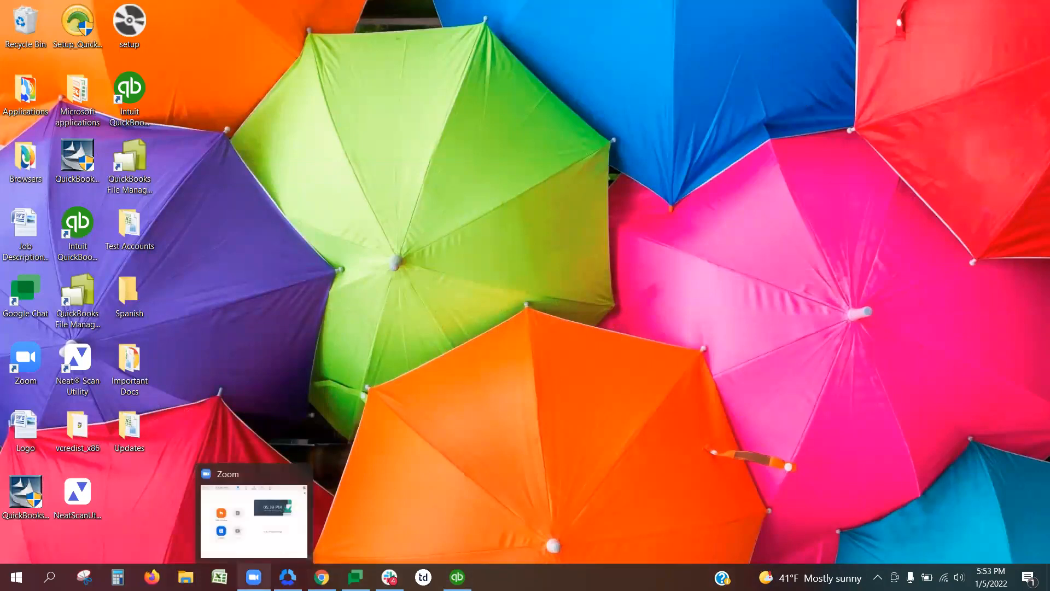